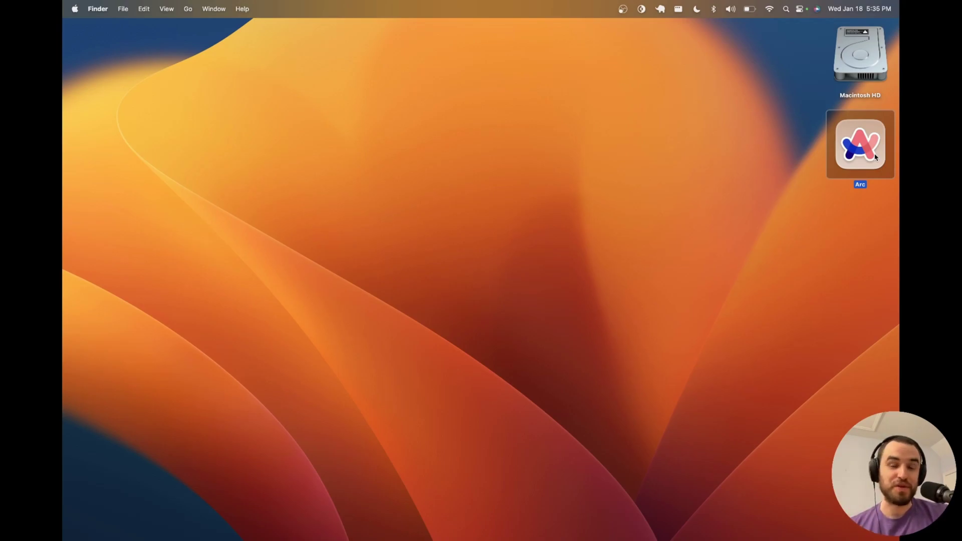
Step: Launch Arc, create an account, skip the browser import, and choose blue as the theme colour
double_click(876, 157)
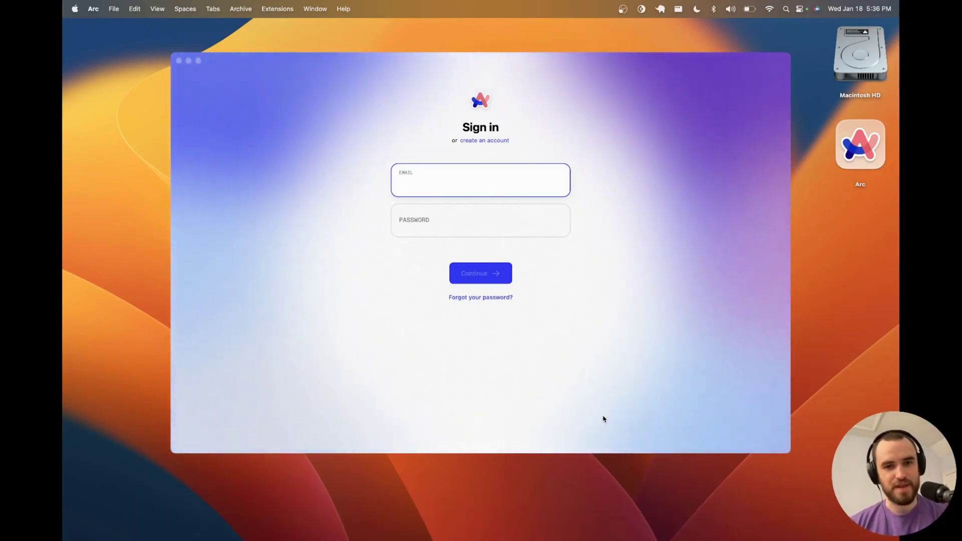
left_click(492, 142)
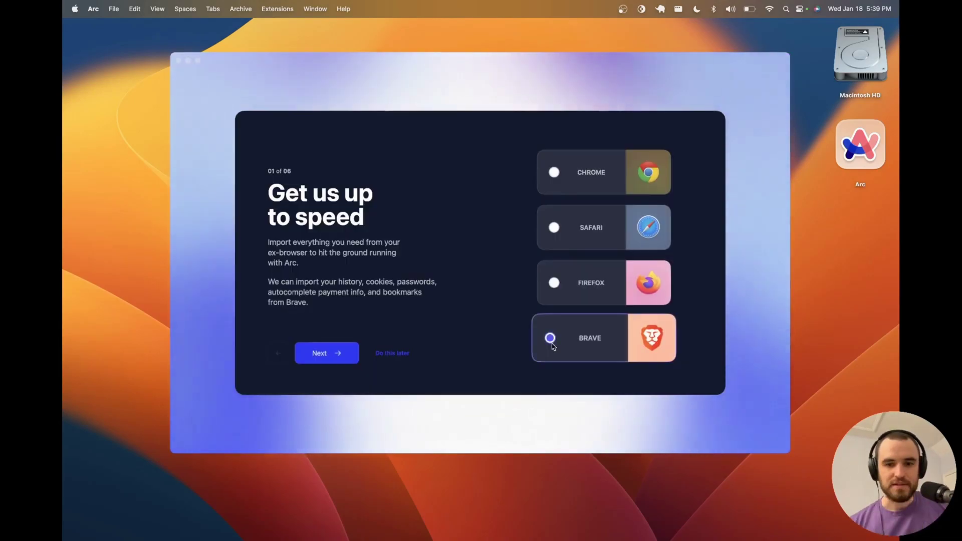
left_click(333, 354)
left_click(648, 314)
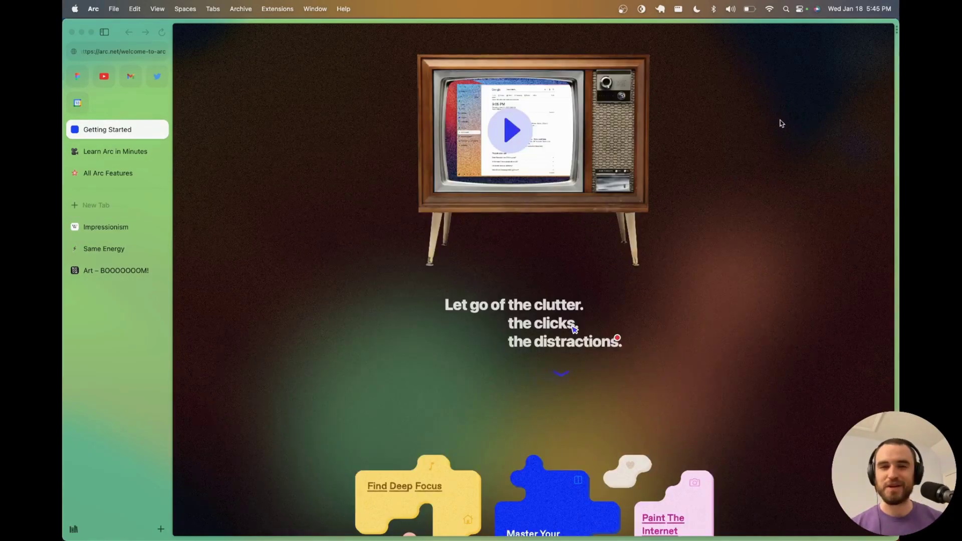
Step: Scroll the Getting Started page down to the puzzle-piece feature cards
scroll(782, 123, "down", 5)
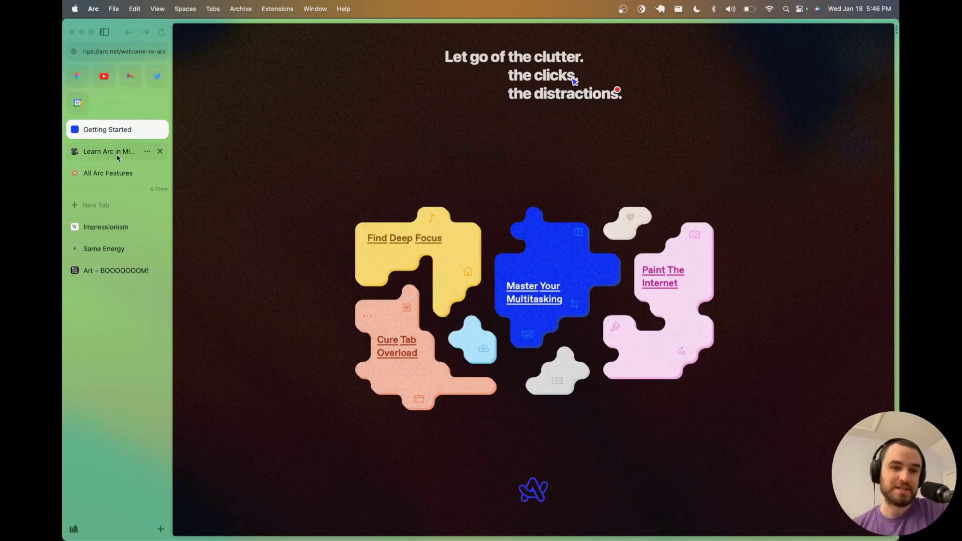
mouse_move(124, 172)
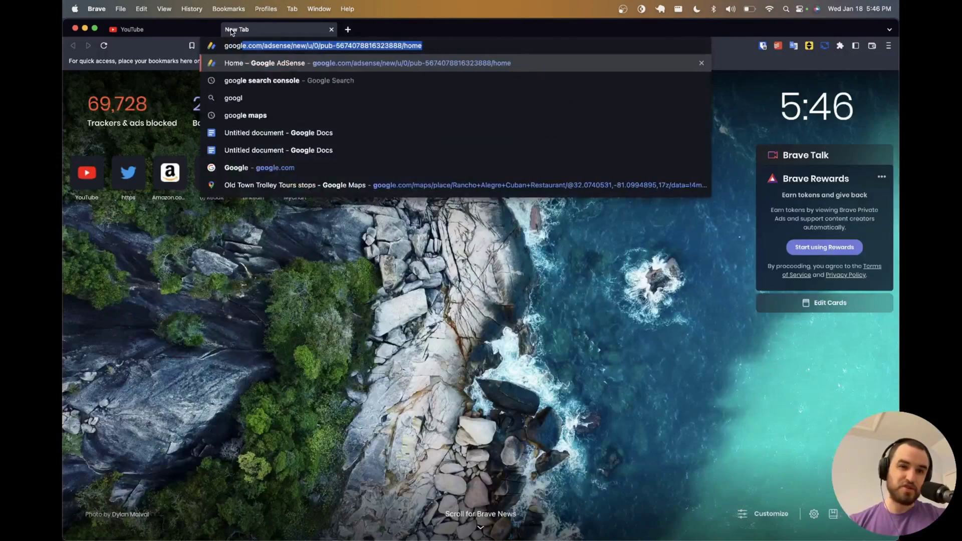
Step: Finish entering google.com in Brave's new tab and pin the Google tab
type("e.com")
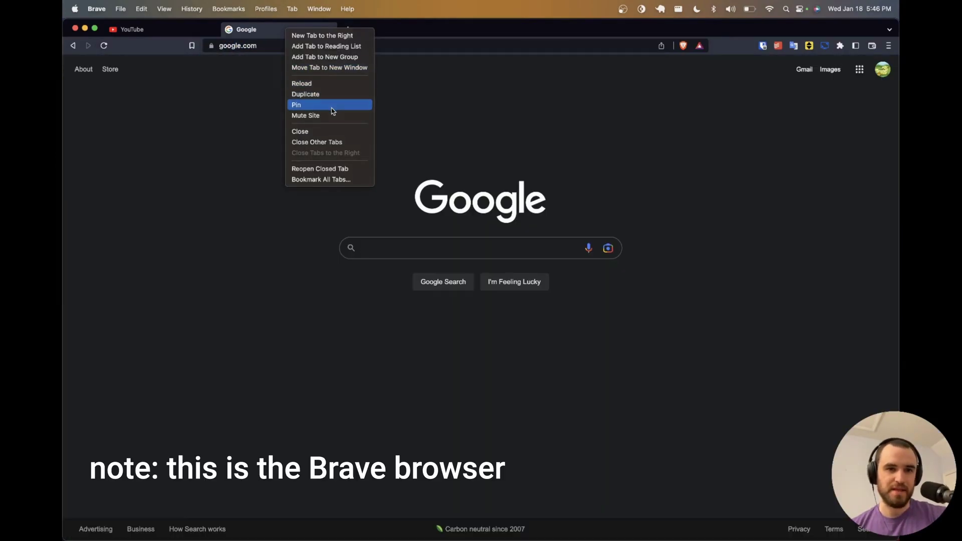
left_click(333, 110)
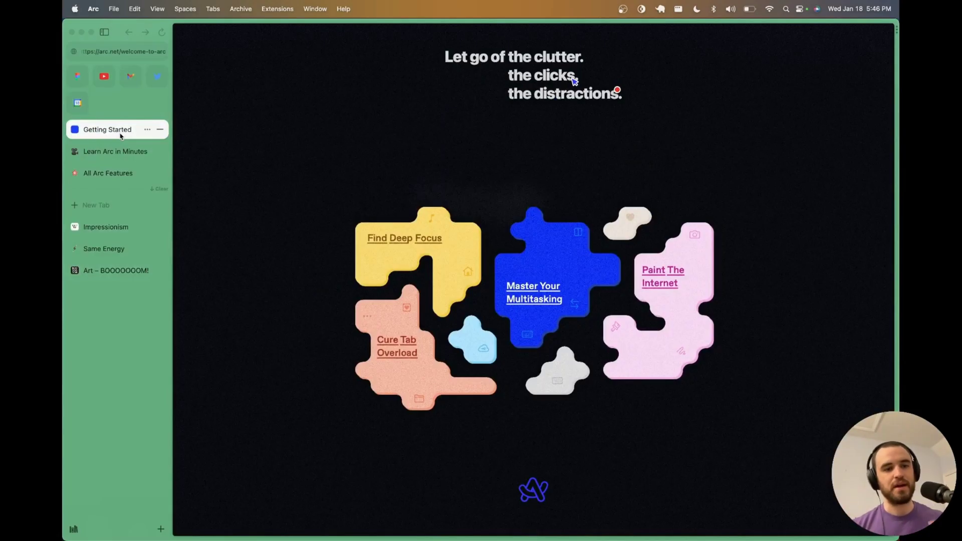
Step: Open the Cure Tab Overload guide and create a new space named 'Test'
left_click(397, 346)
left_click(161, 529)
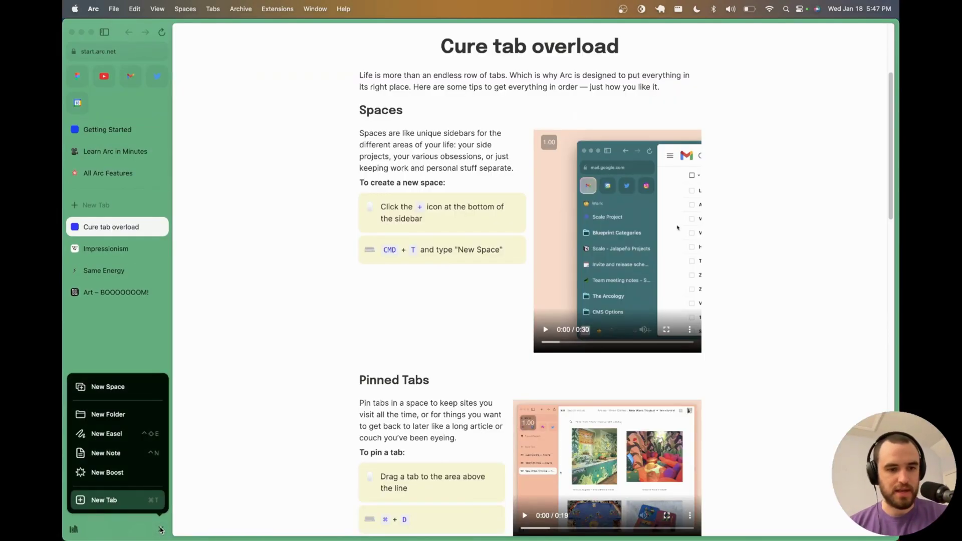
left_click(141, 392)
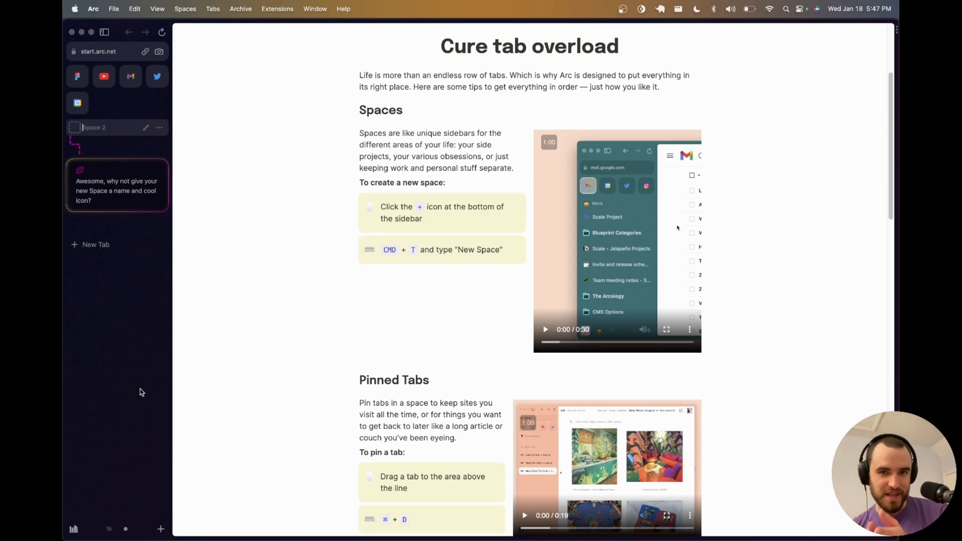
type("Test")
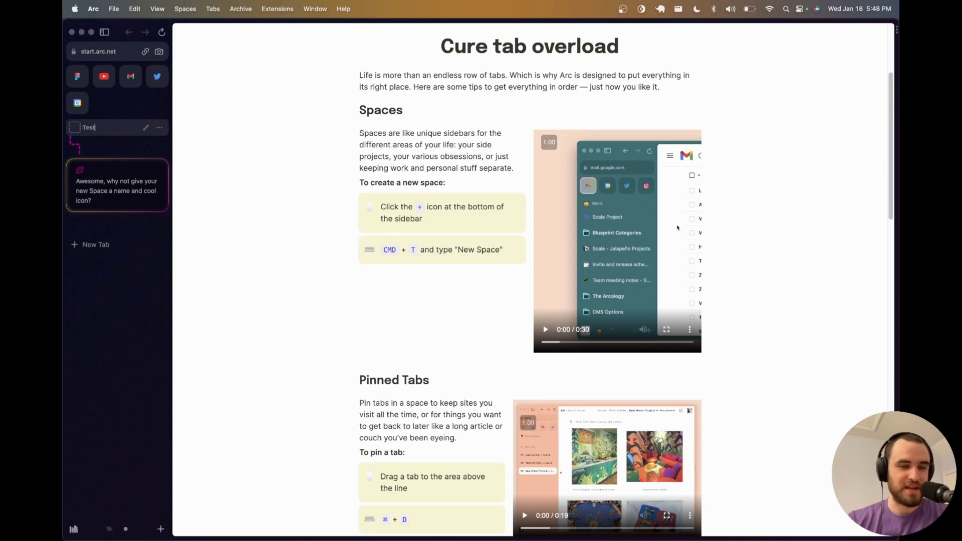
key("Return")
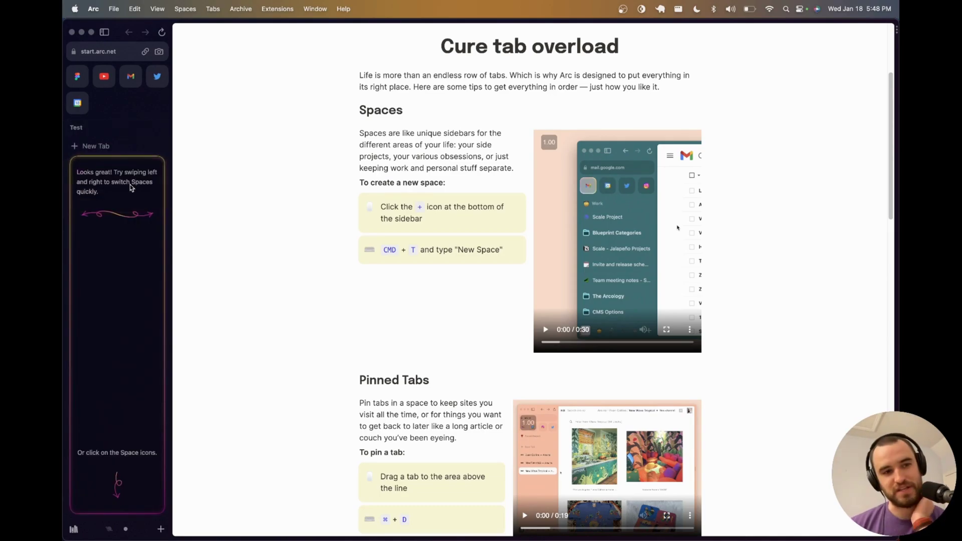
Step: Swipe back and forth between Space 1 and Test, then open the Test space's options menu
key("ctrl+Up")
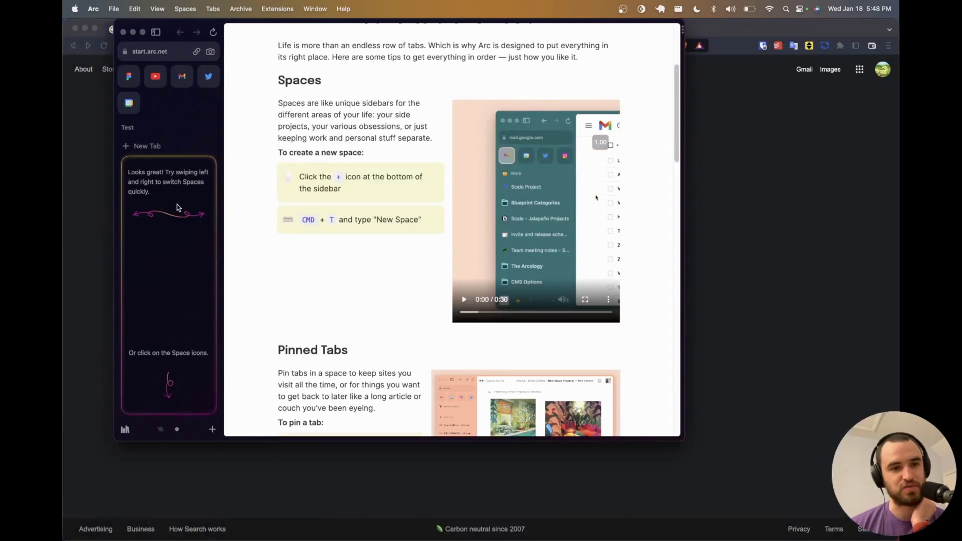
left_click(176, 203)
scroll(135, 288, "left", 3)
scroll(134, 288, "right", 3)
scroll(135, 292, "left", 3)
scroll(134, 292, "right", 3)
left_click(159, 127)
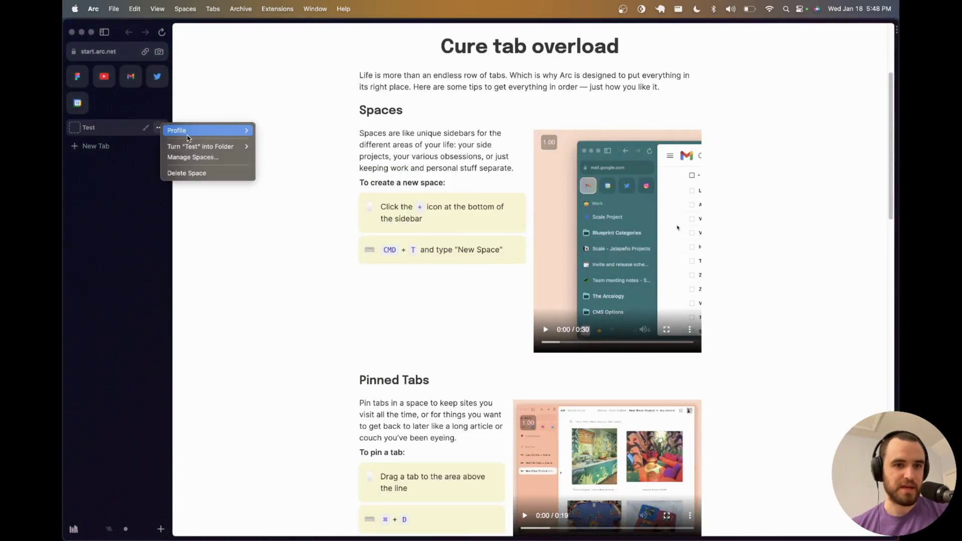
Step: Dismiss the space options, then pin and unpin the Cure tab overload tab
left_click(195, 173)
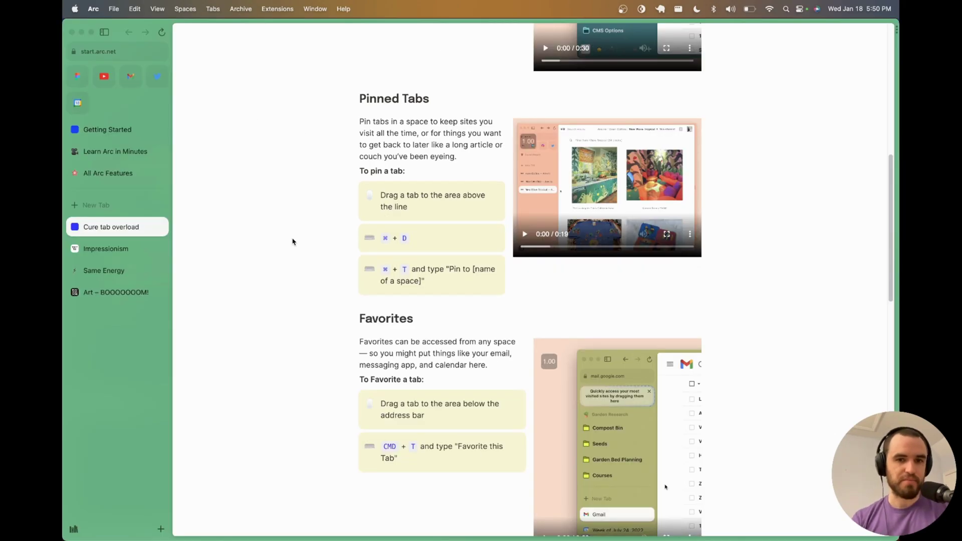
key("super+d")
key("super+d")
key("super+d")
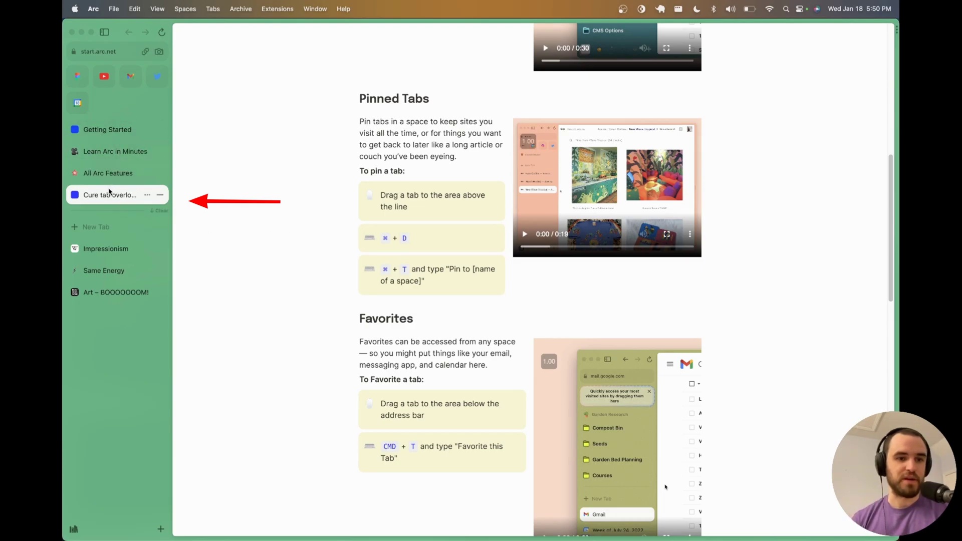
key("super+d")
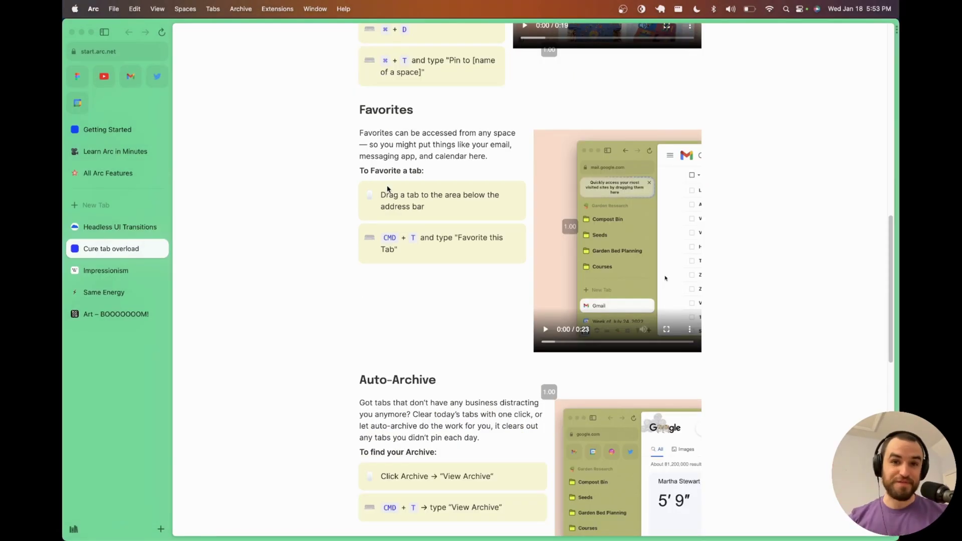
Step: Favorite the tab via the 'favo' command, move it back to the list, and toggle the sidebar
key("super+t")
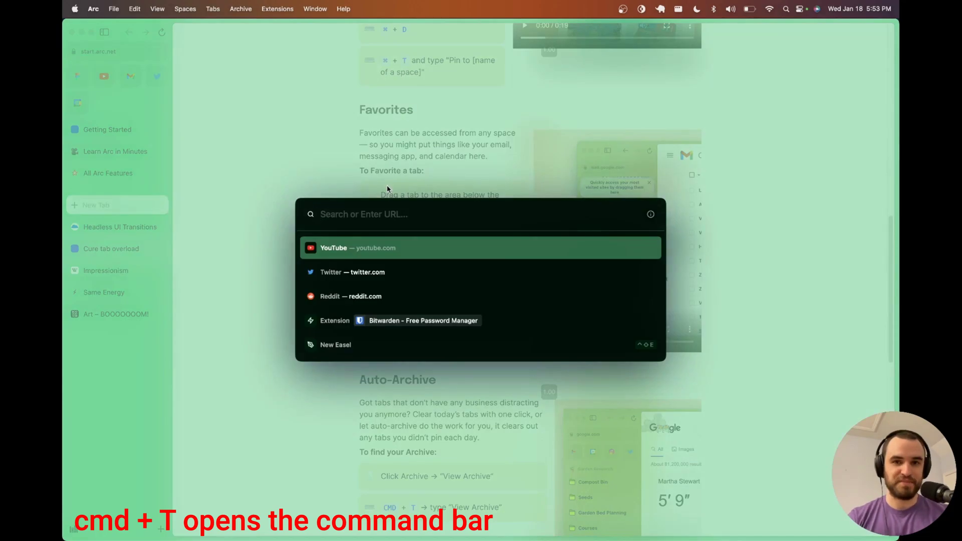
type("favo")
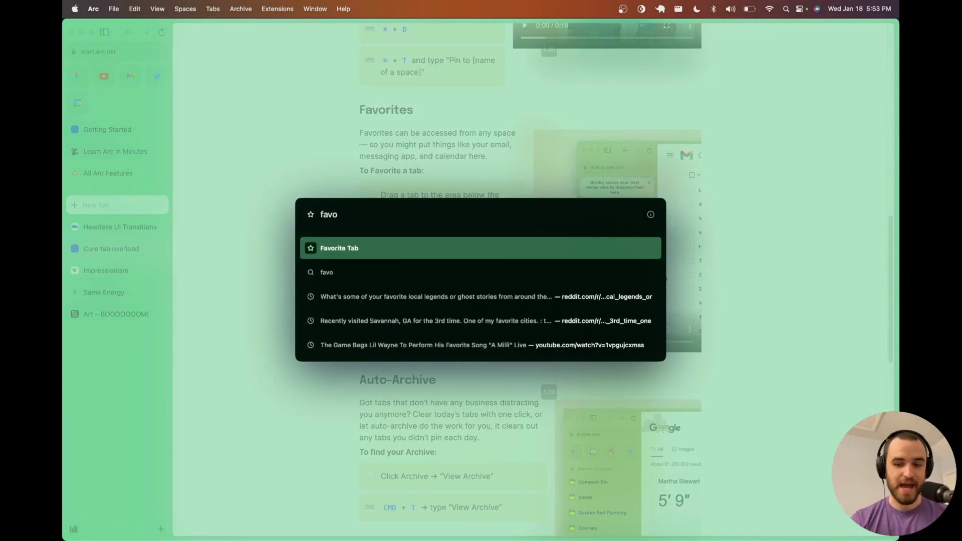
key("Return")
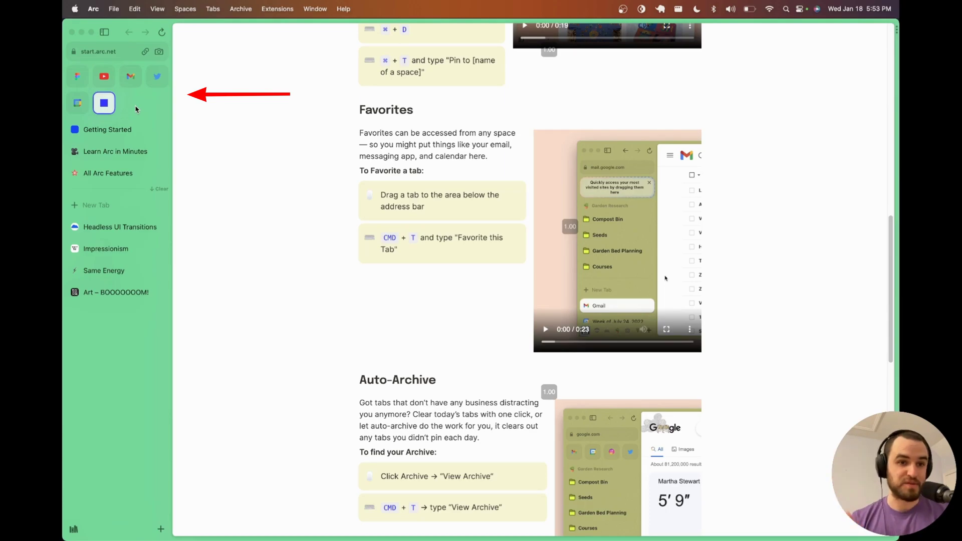
key("super+d")
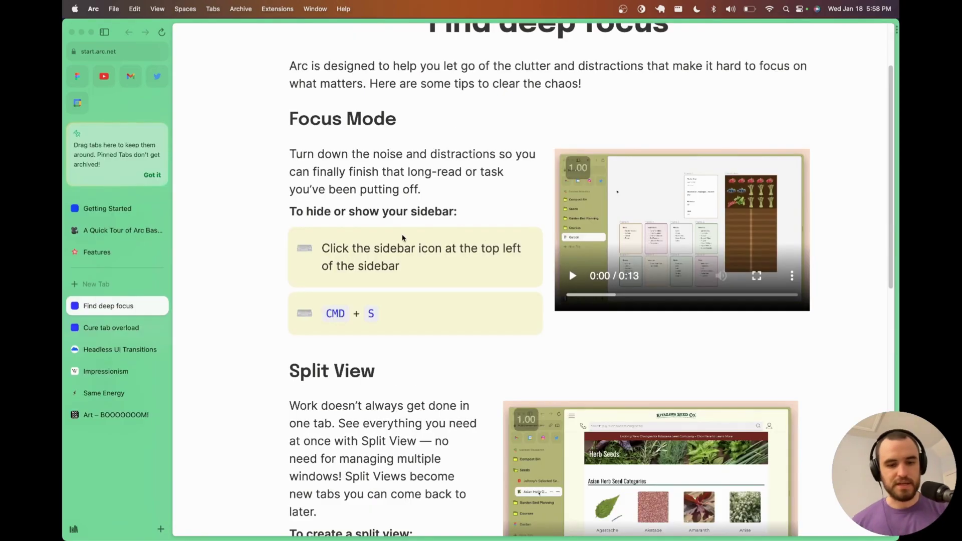
key("super+s")
key("super+s")
key("super+s")
key("super+s")
key("super+s")
key("super+s")
key("super+s")
key("super+s")
key("super+s")
key("super+s")
key("super+s")
key("super+s")
Step: Add a split view beside the current page with the 'spl' command and dismiss the tip
scroll(403, 235, "down", 5)
key("super+t")
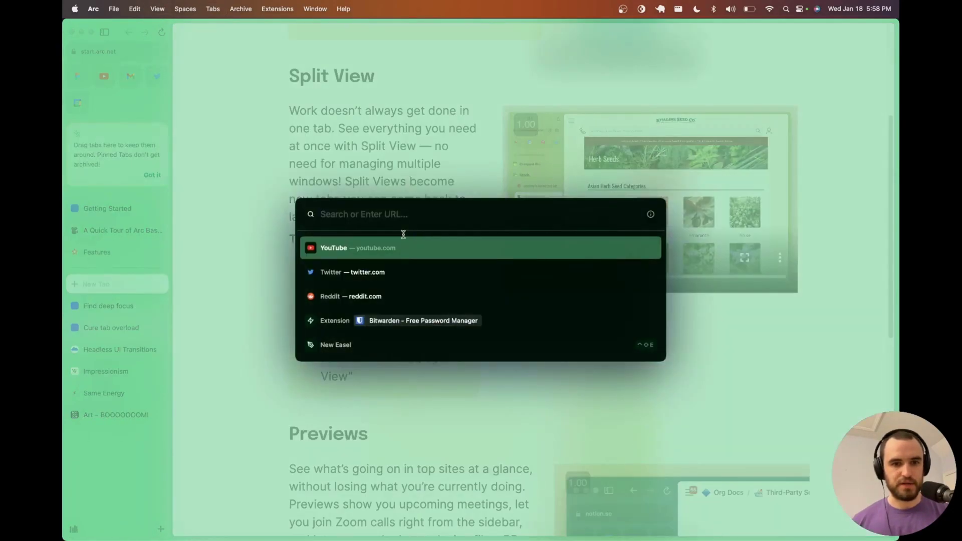
left_click(411, 140)
key("super+t")
type("spli")
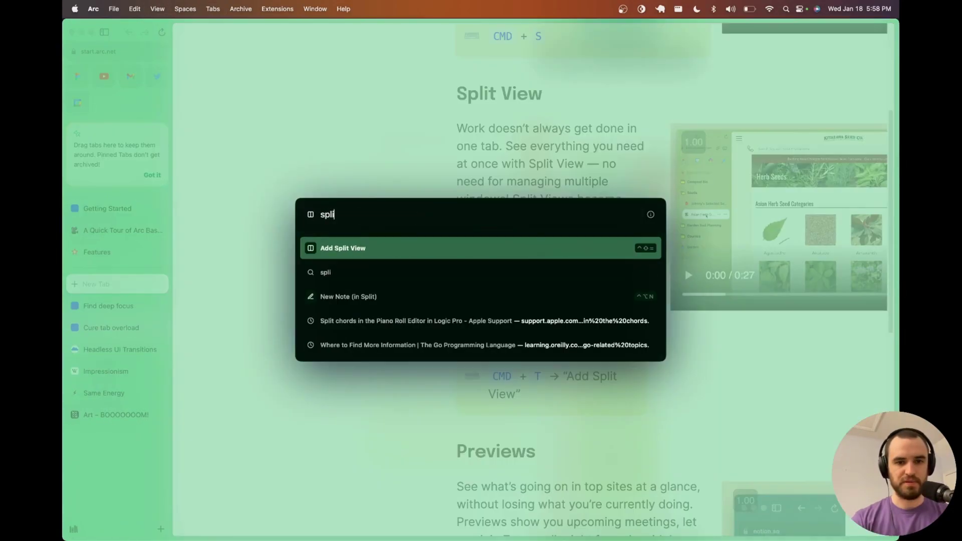
key("Return")
key("Return")
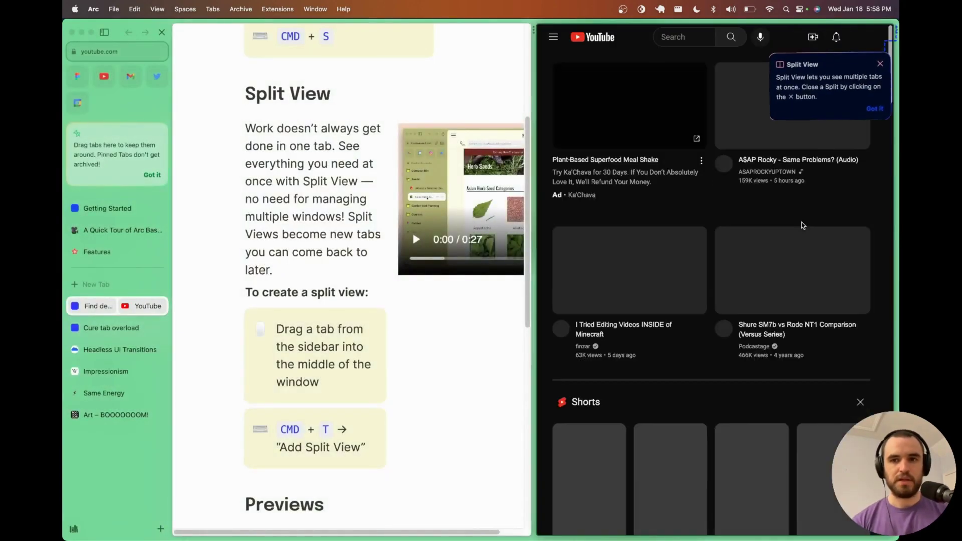
left_click(881, 65)
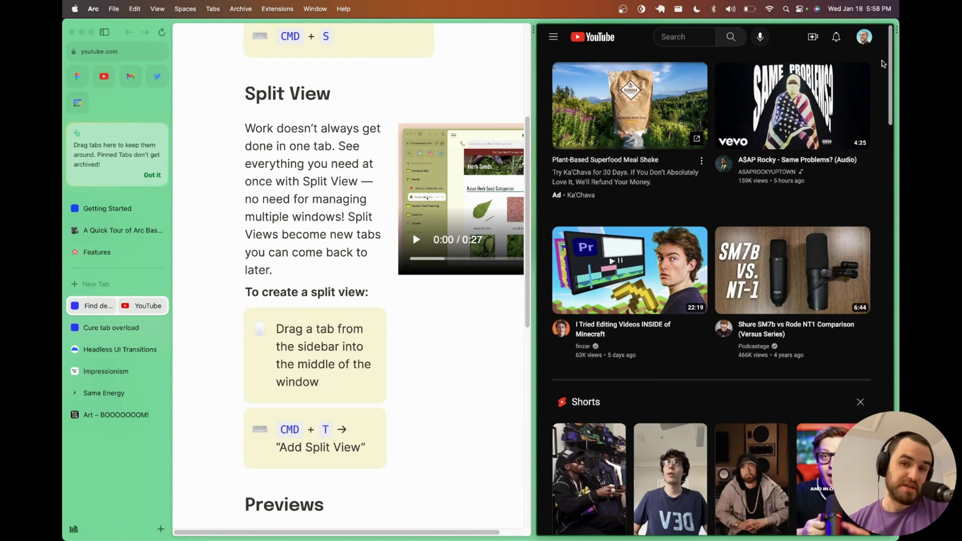
Step: Flip back to the previous tab, type 'central', and leave the video playing in the mini player
scroll(453, 175, "down", 3)
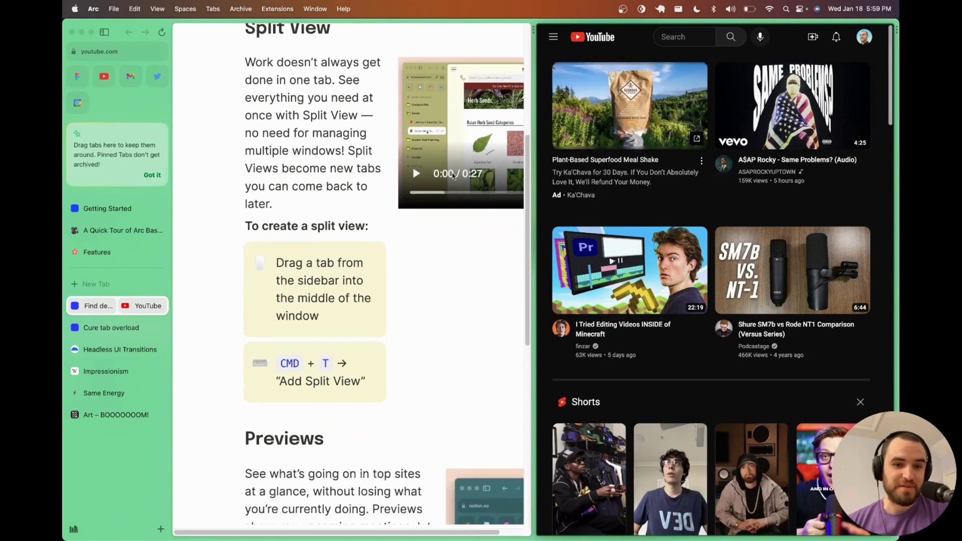
scroll(452, 175, "down", 1)
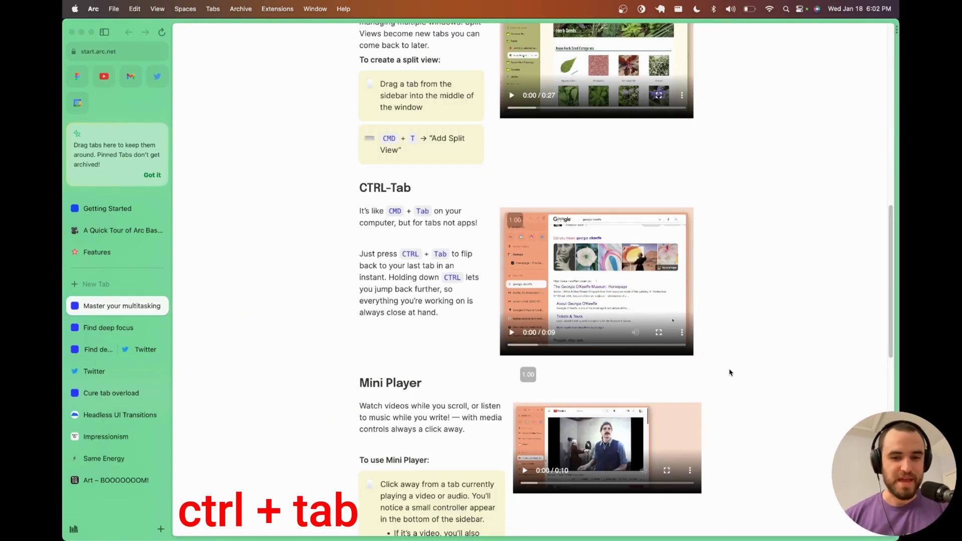
key("ctrl+Tab")
key("ctrl+Tab")
key("ctrl+Tab")
key("ctrl+Tab")
key("ctrl+Tab")
key("ctrl+Tab")
key("ctrl+Tab")
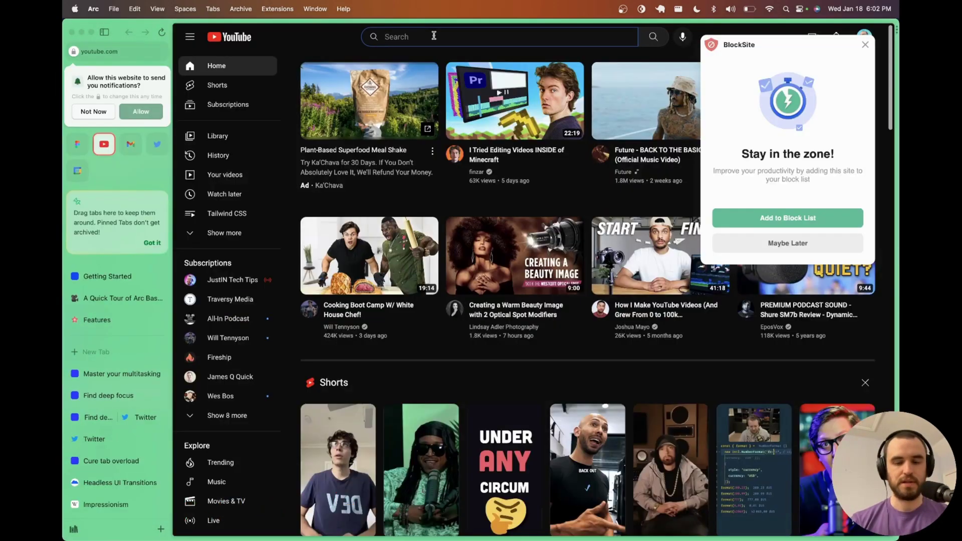
type("central")
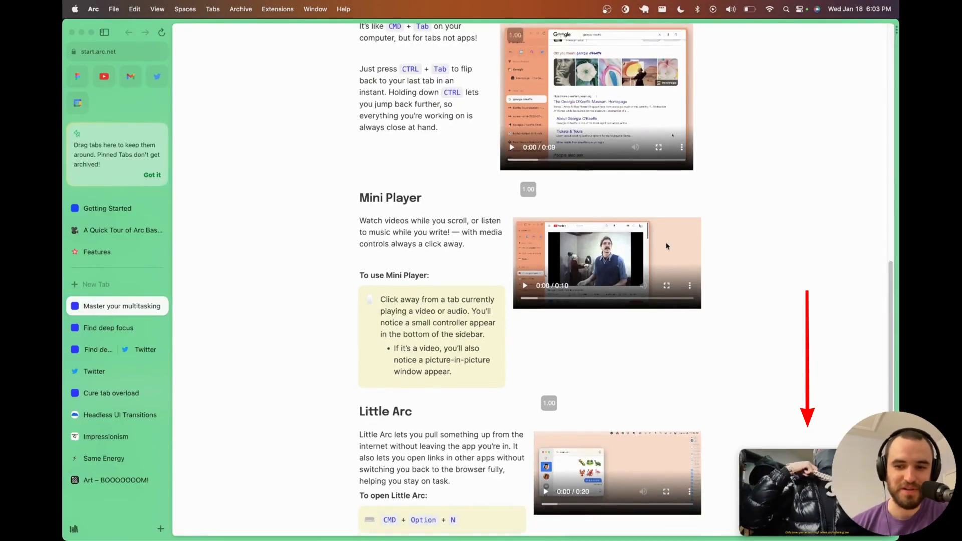
scroll(668, 246, "down", 1)
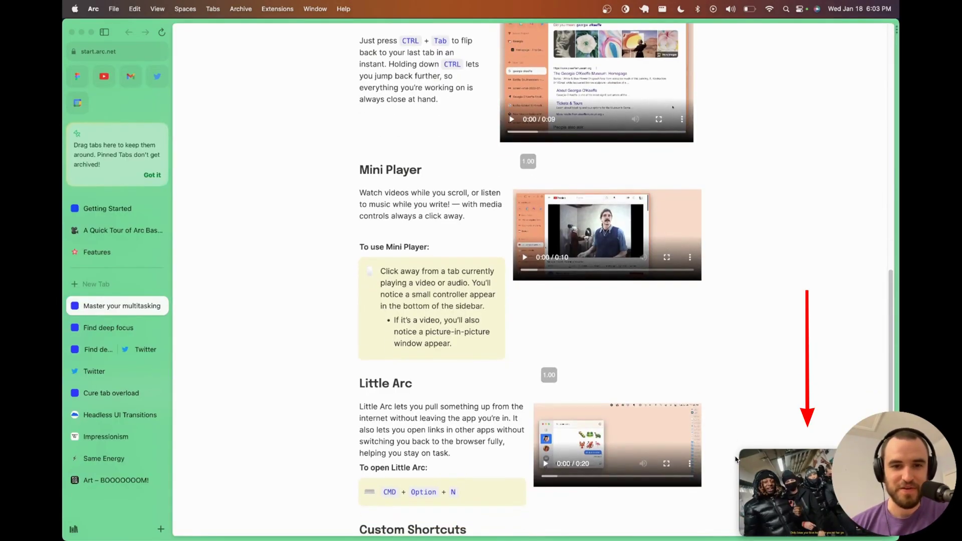
mouse_move(805, 484)
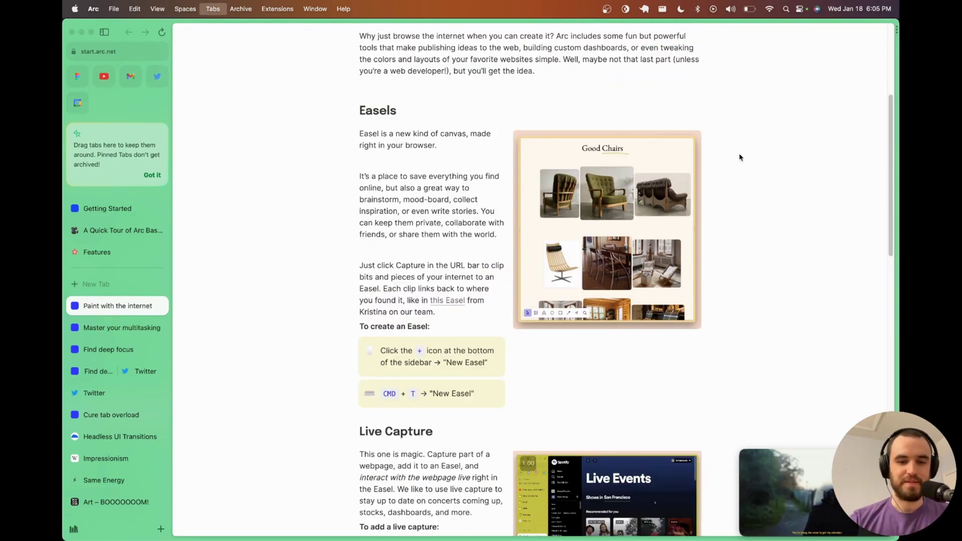
key("super+t")
Step: Create a new easel and title it 'Test'
type("neweasel")
key("Return")
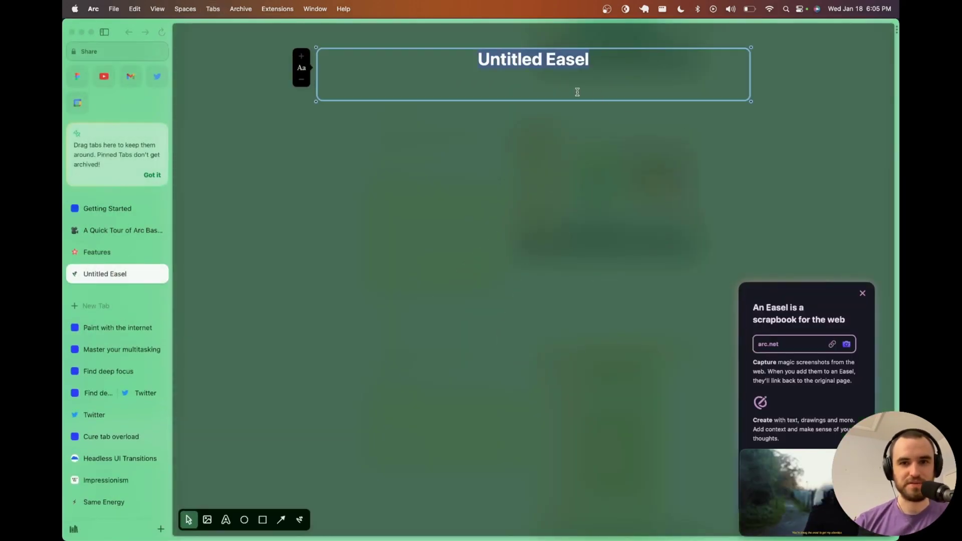
type("Test")
key("Return")
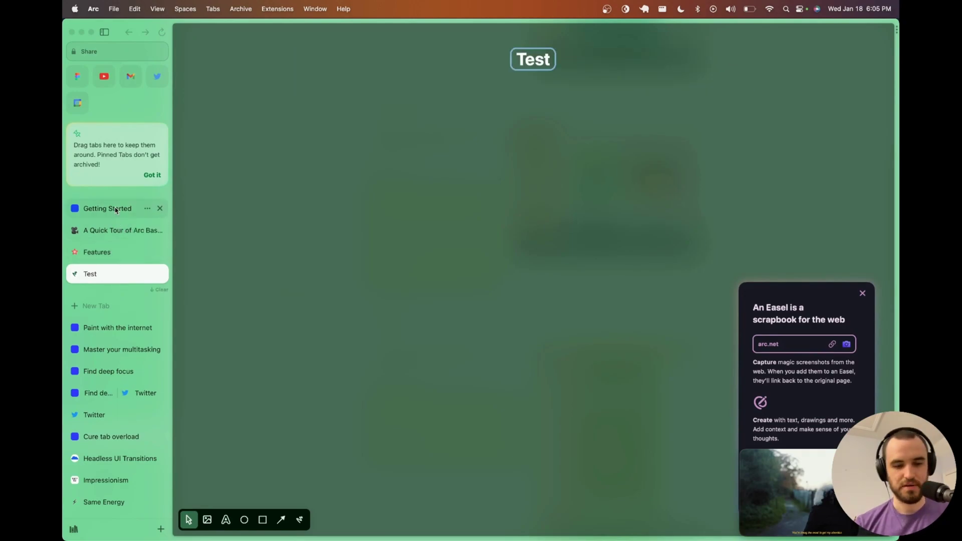
Step: Capture the Good Chairs image from the Paint with the internet page and send it to the Test easel
key("ctrl+Tab")
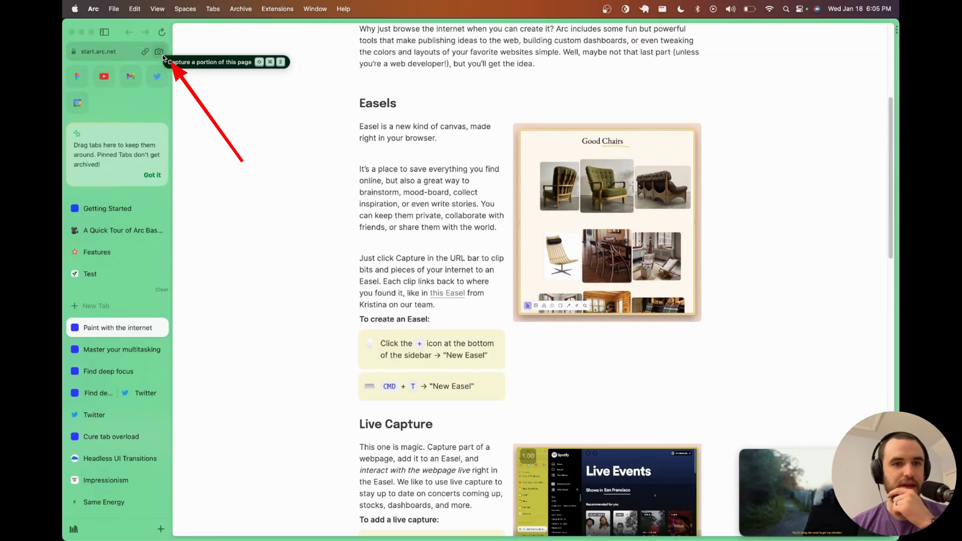
left_click(163, 55)
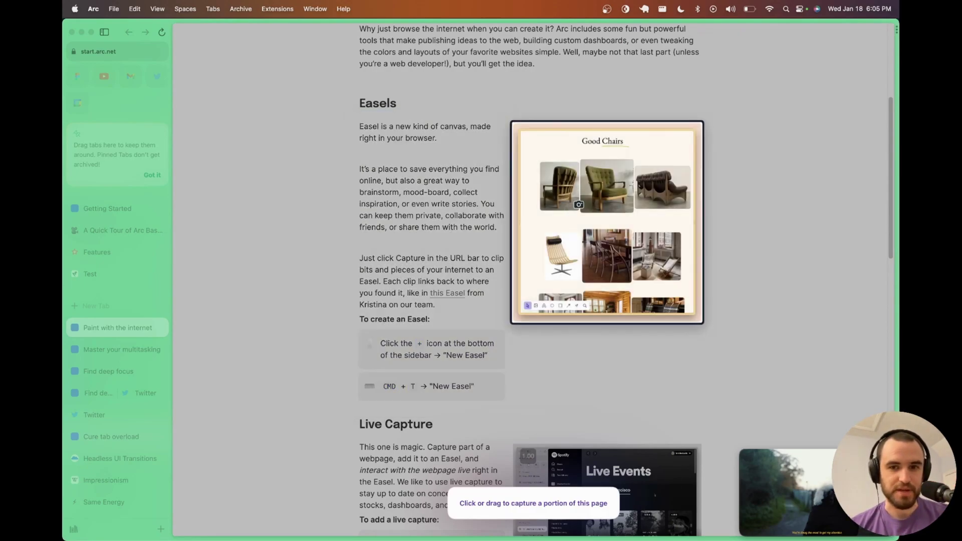
left_click(579, 205)
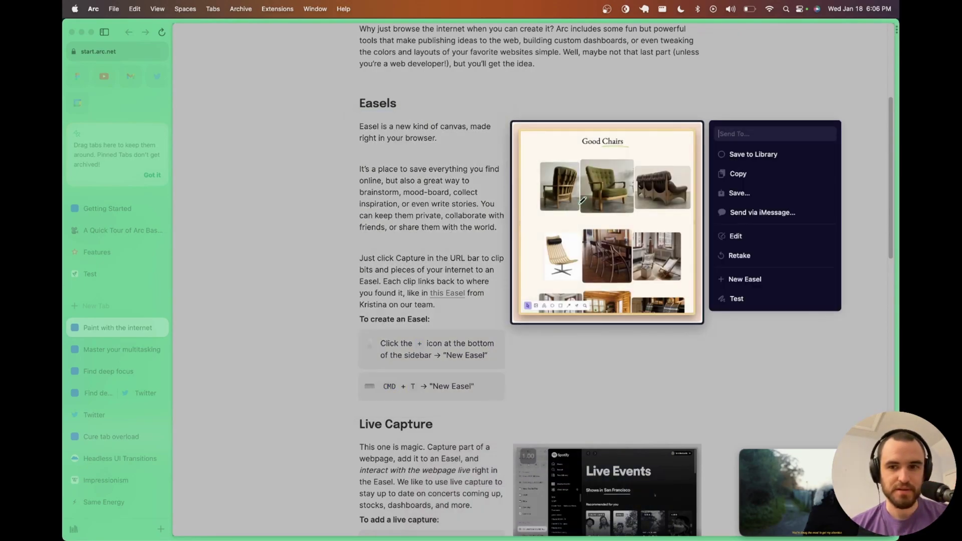
left_click(746, 299)
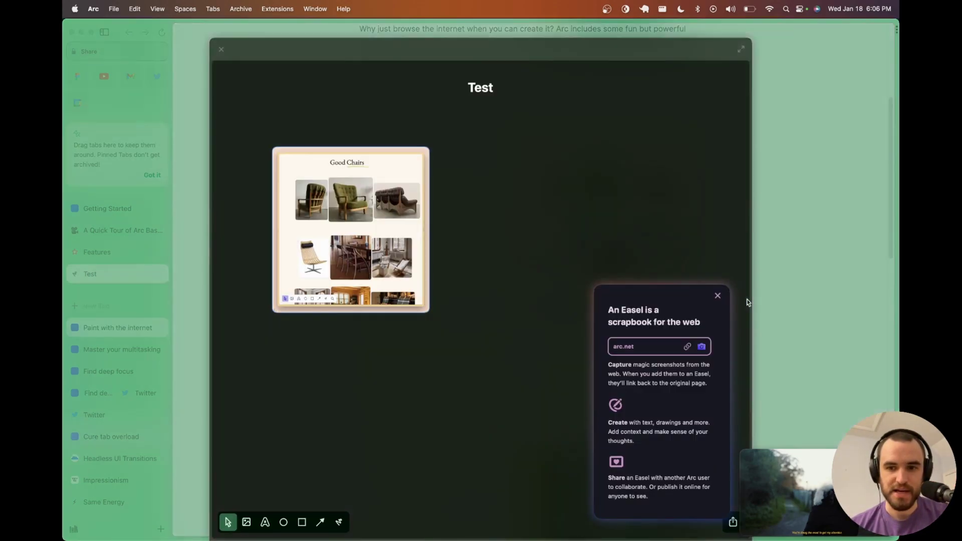
left_click(222, 50)
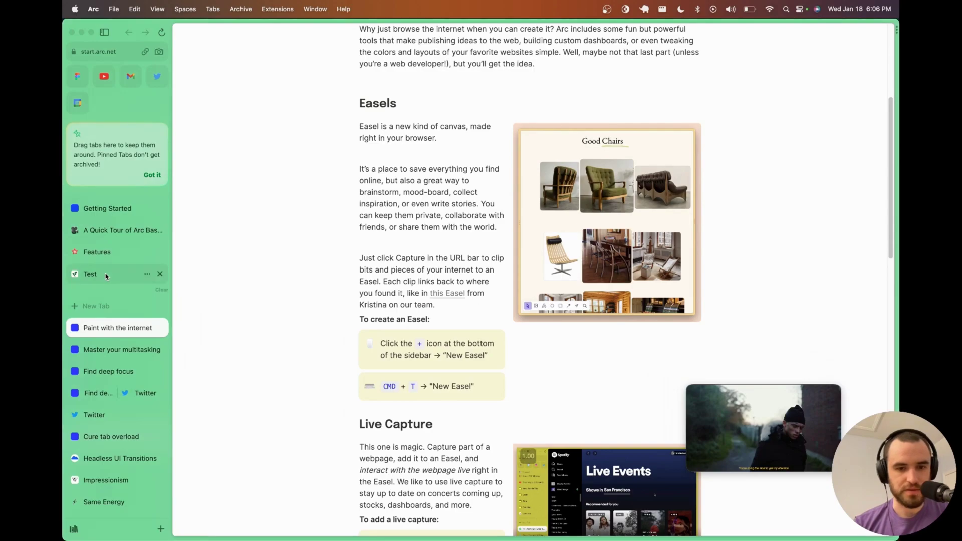
left_click(104, 275)
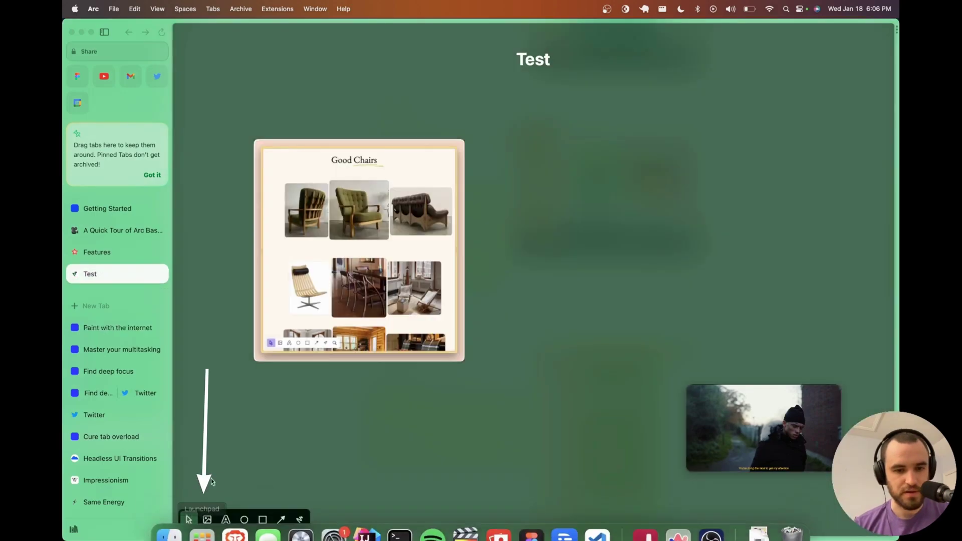
Step: Annotate the easel with a text box, a blue arrow at the chairs clip, a squiggle, and handwritten 'We'
left_click(226, 520)
left_click_drag(470, 397, 571, 442)
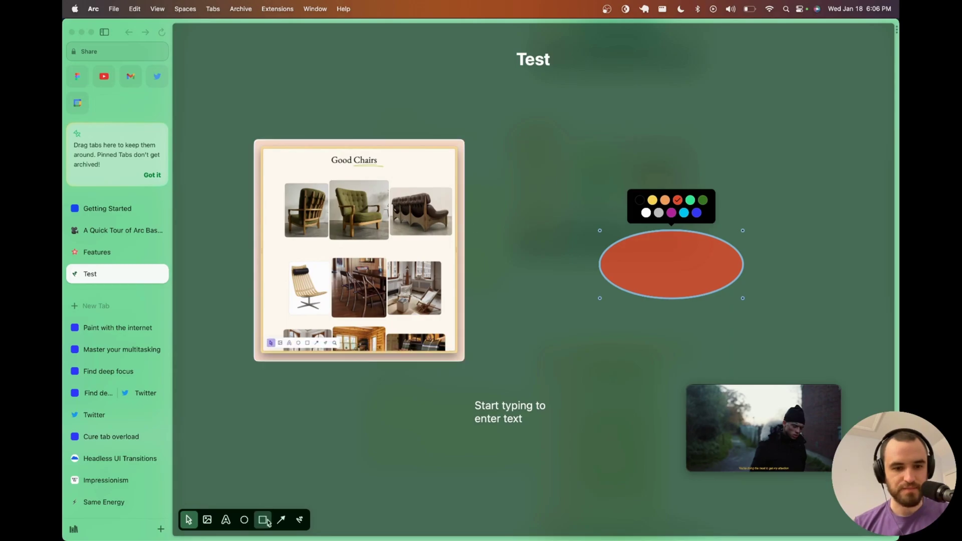
left_click(281, 520)
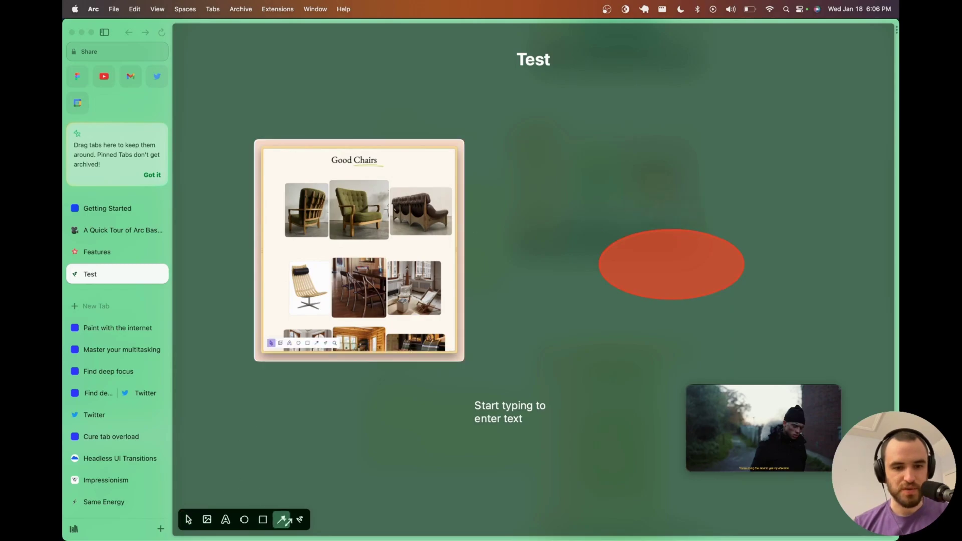
left_click_drag(597, 329, 463, 270)
key("p")
left_click_drag(354, 412, 484, 468)
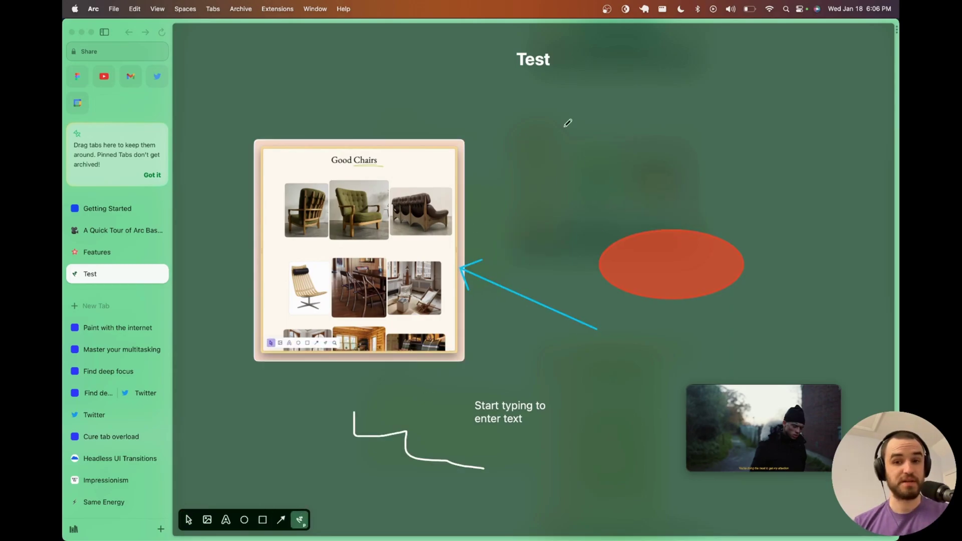
left_click_drag(568, 122, 637, 141)
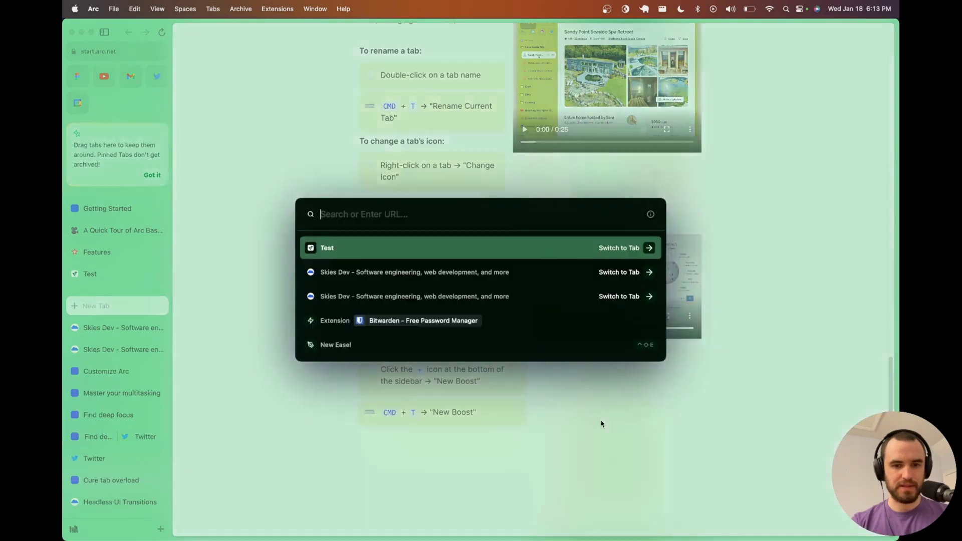
Step: Create an Inject boost with alert("hello") in content.js, save it, and dismiss the hello alert
type("new boost")
key("Return")
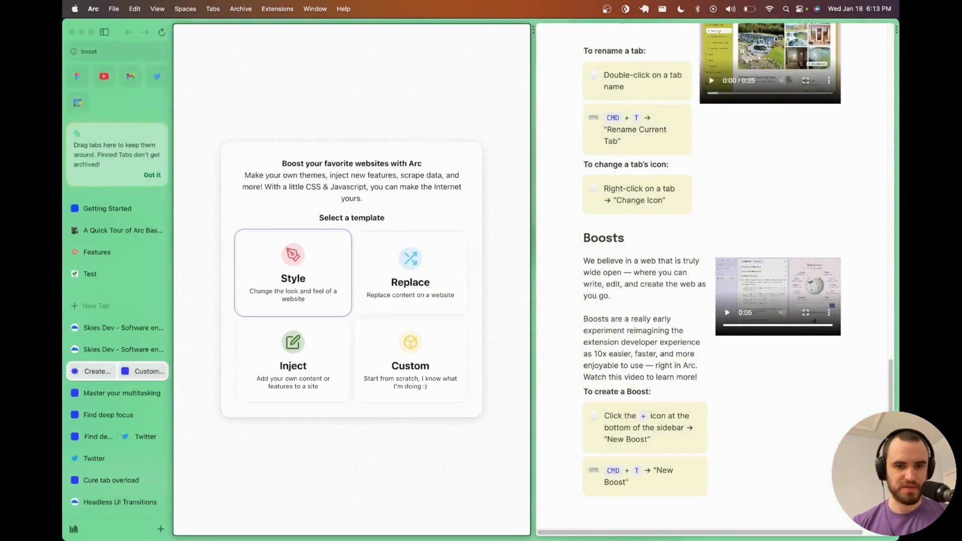
left_click(375, 253)
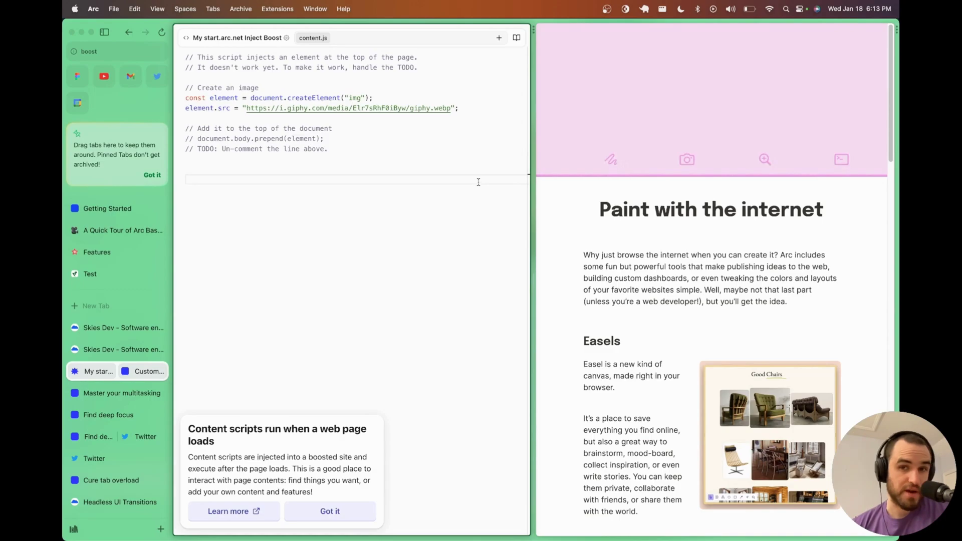
type("alert(\"hello")
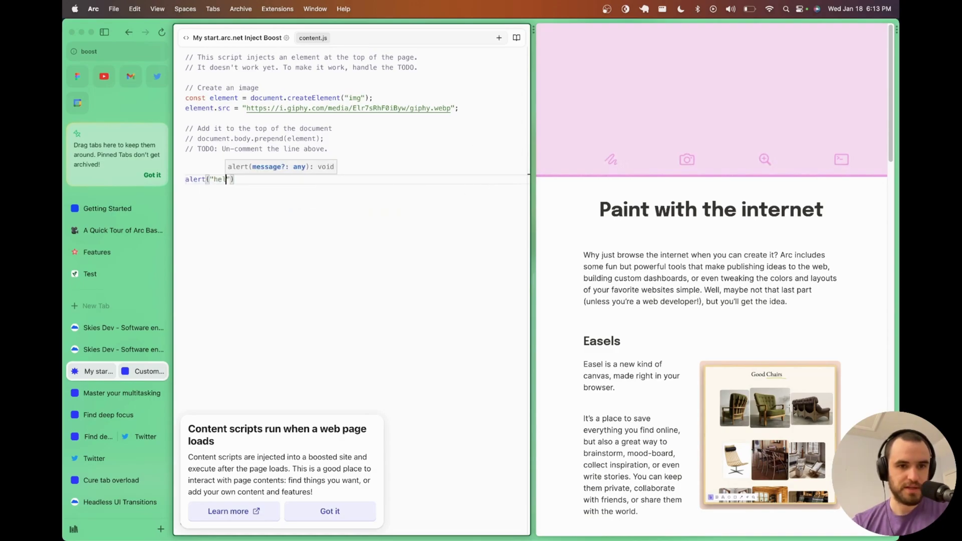
key("super+s")
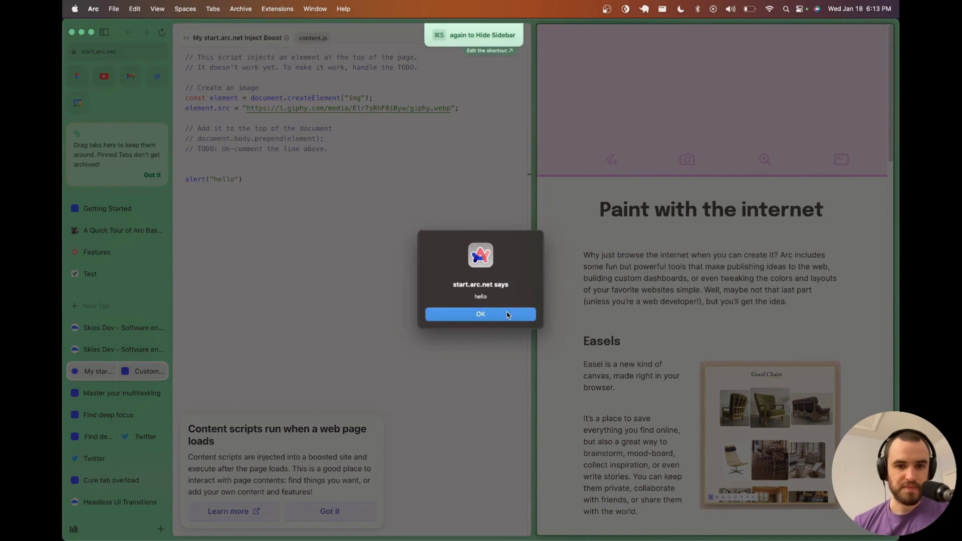
left_click(507, 314)
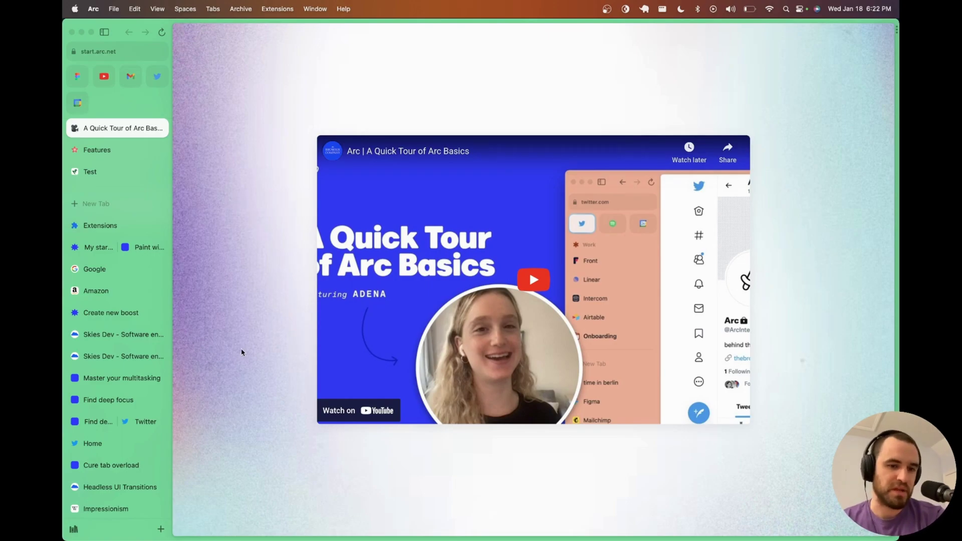
scroll(128, 321, "down", 4)
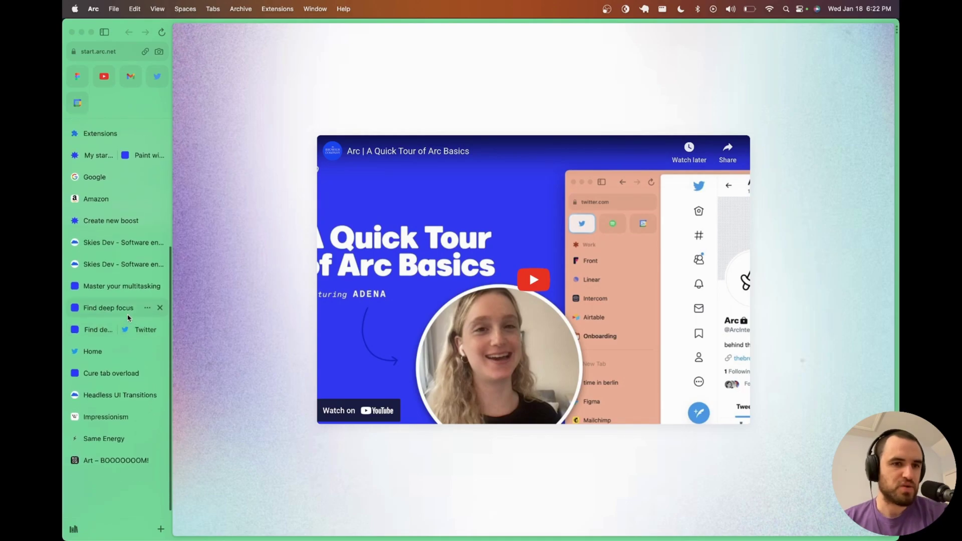
scroll(129, 318, "up", 6)
scroll(129, 318, "up", 1)
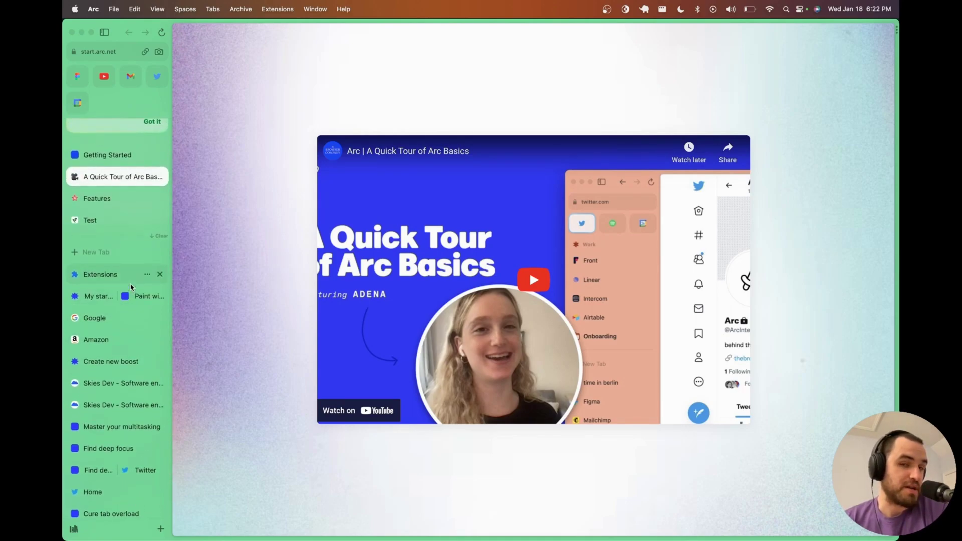